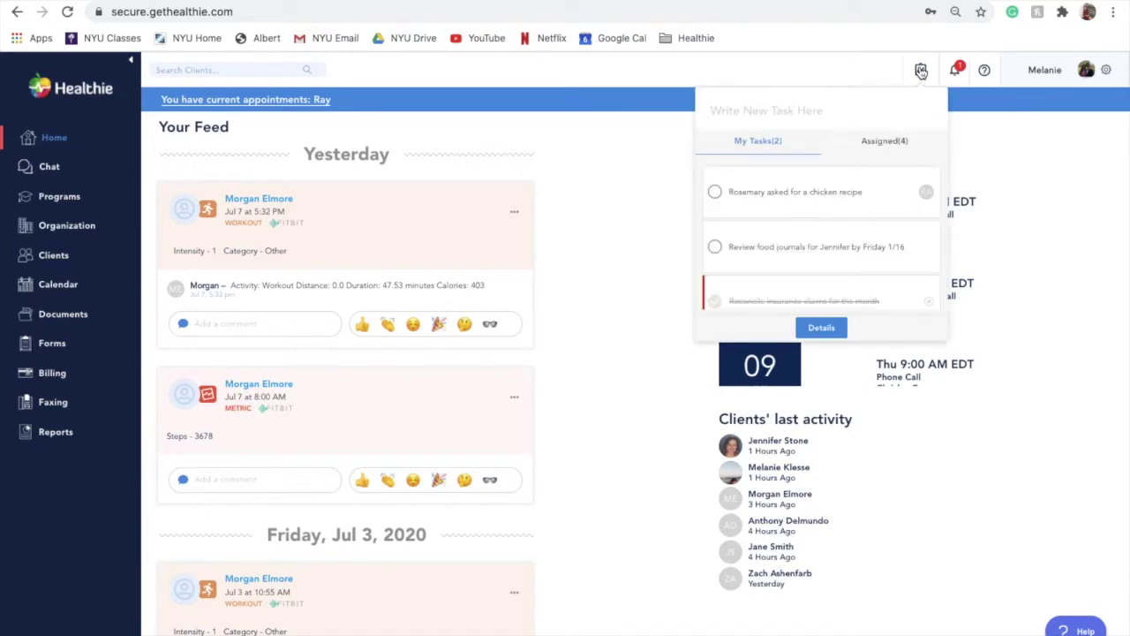
Create 'New example task' tagged to the client, with High Priority turned back off.
click(825, 112)
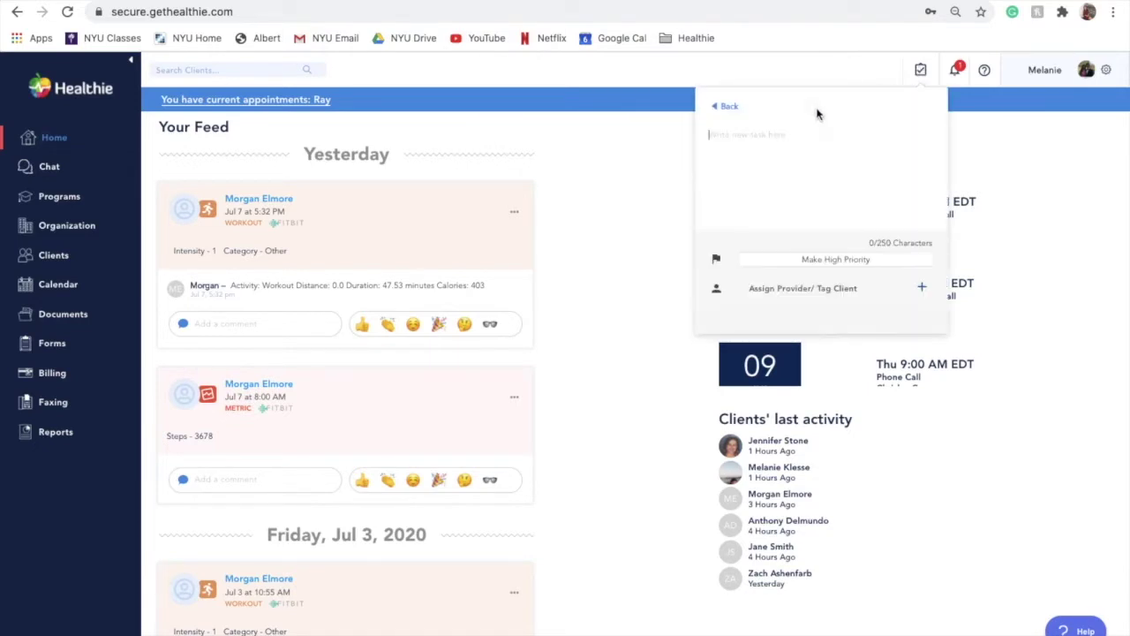
text(New examp)
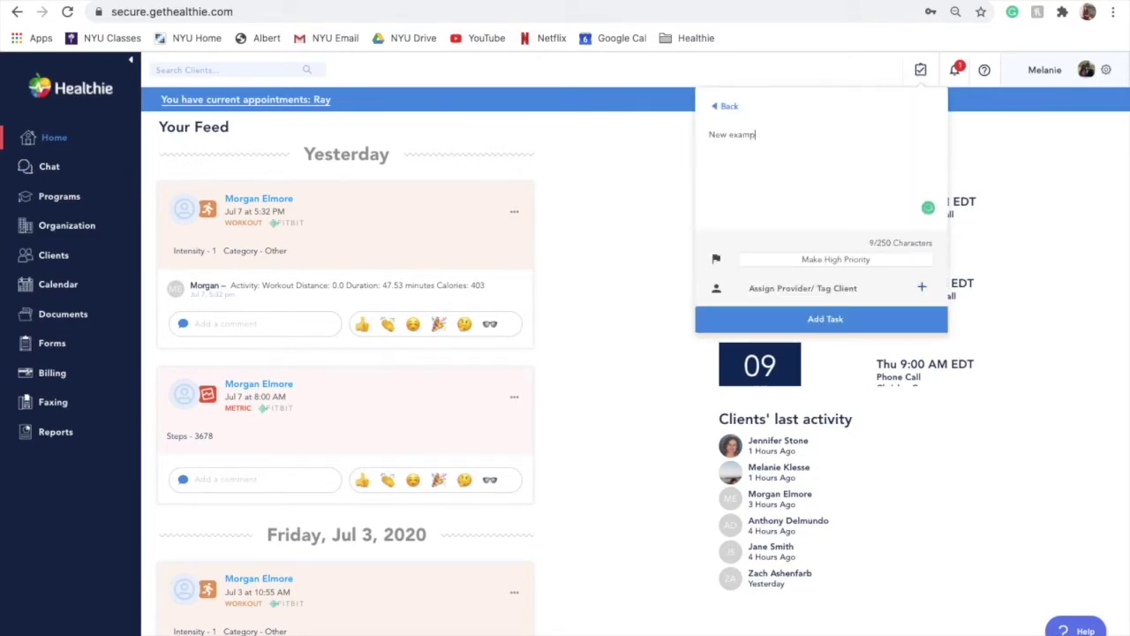
text(le task)
click(829, 261)
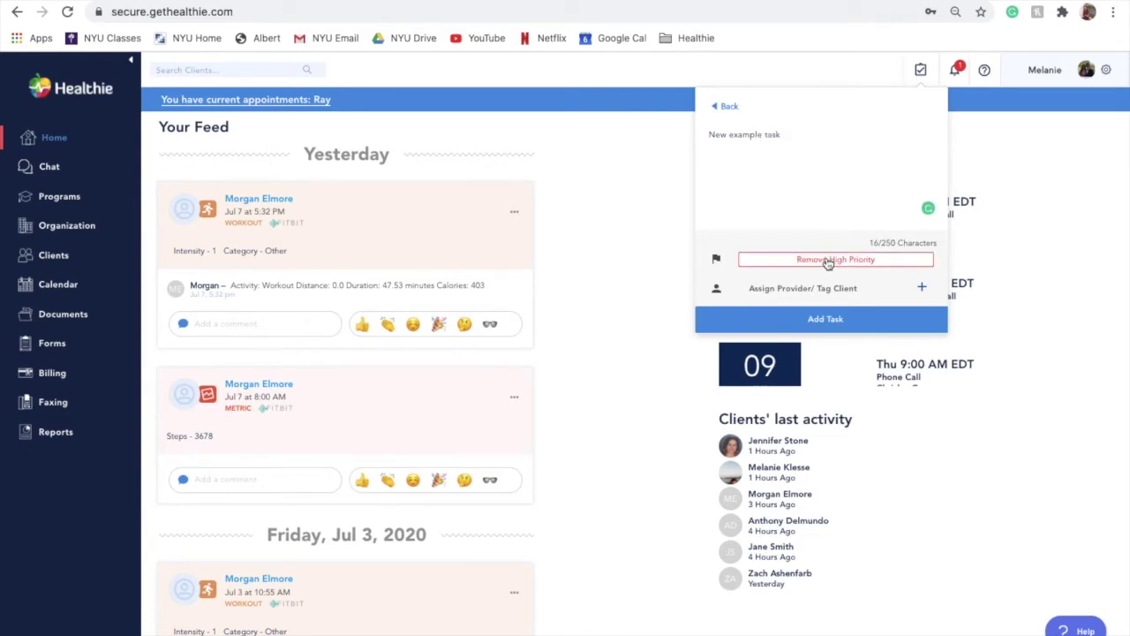
click(828, 261)
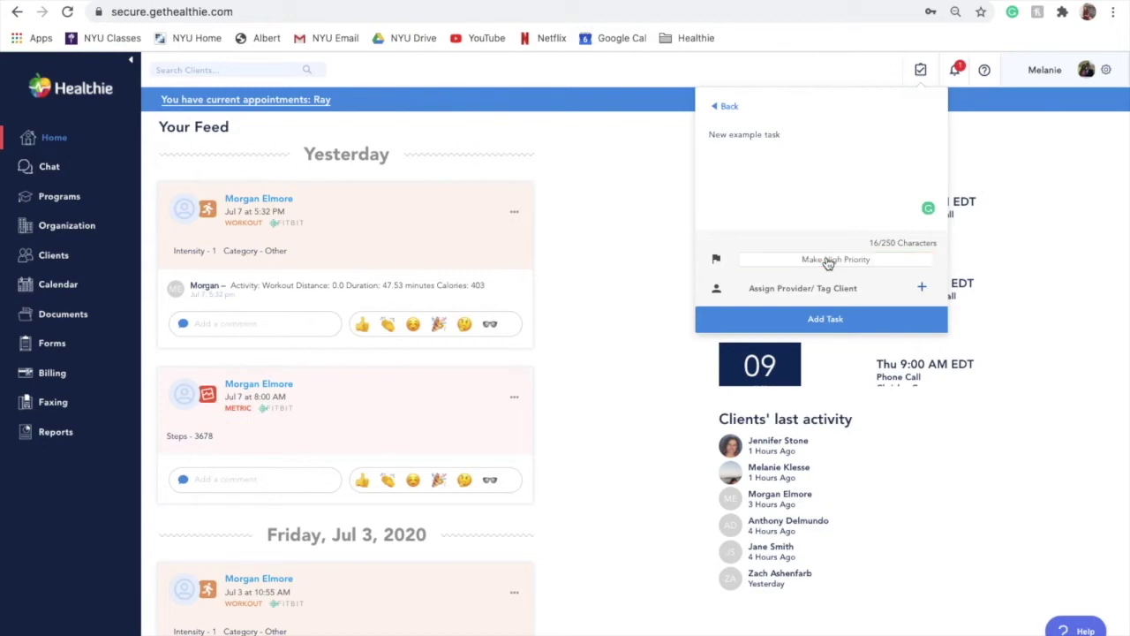
click(923, 289)
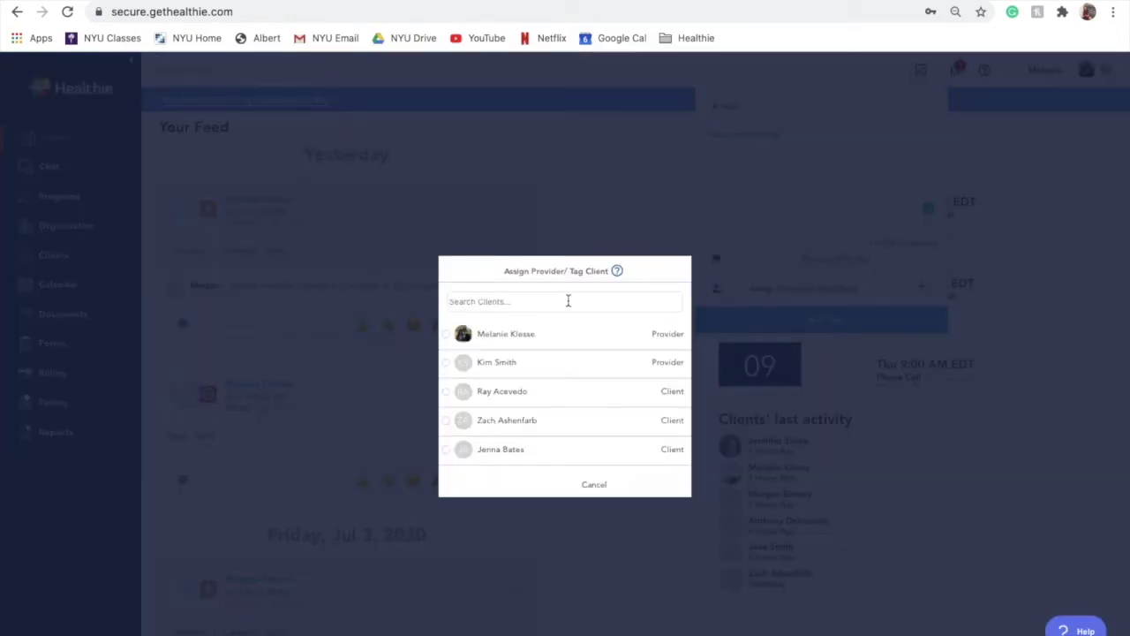
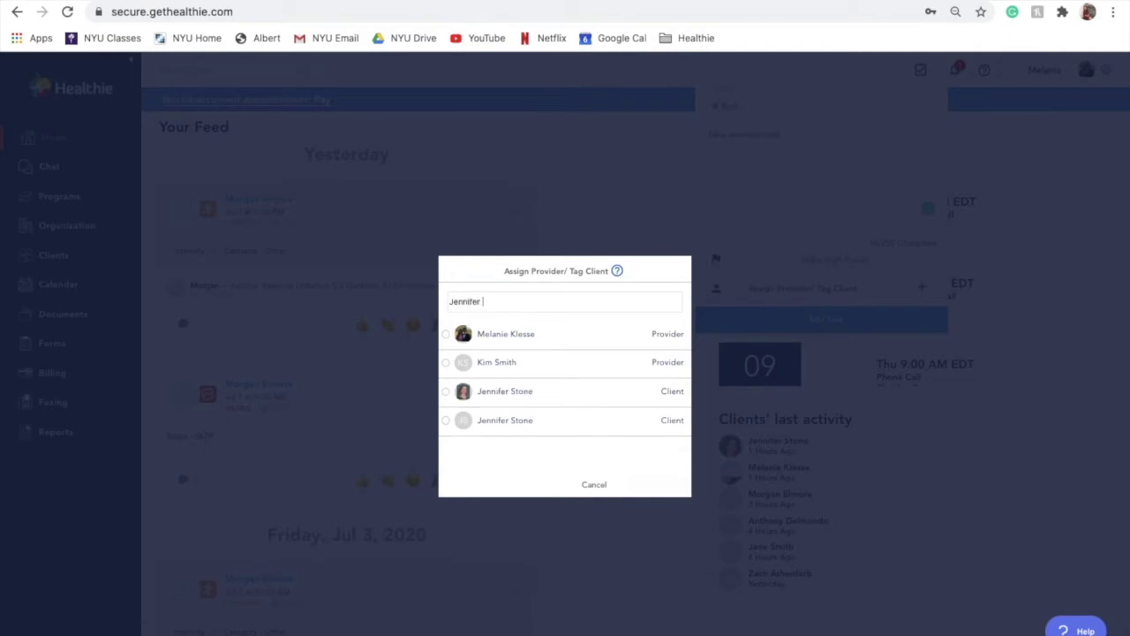
click(446, 392)
click(651, 487)
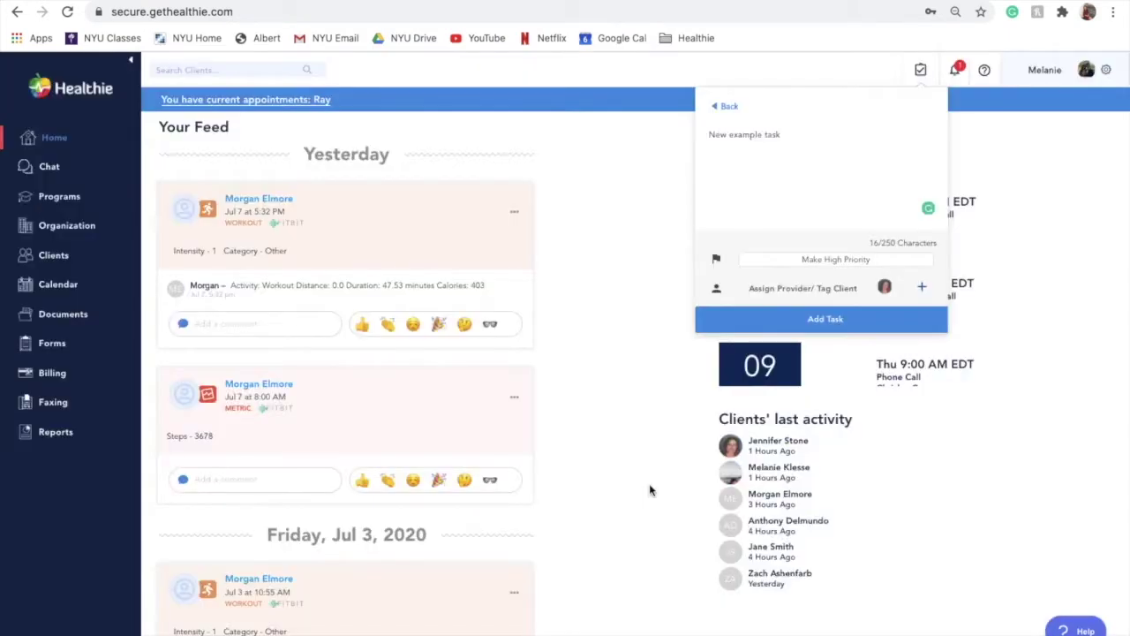
click(801, 319)
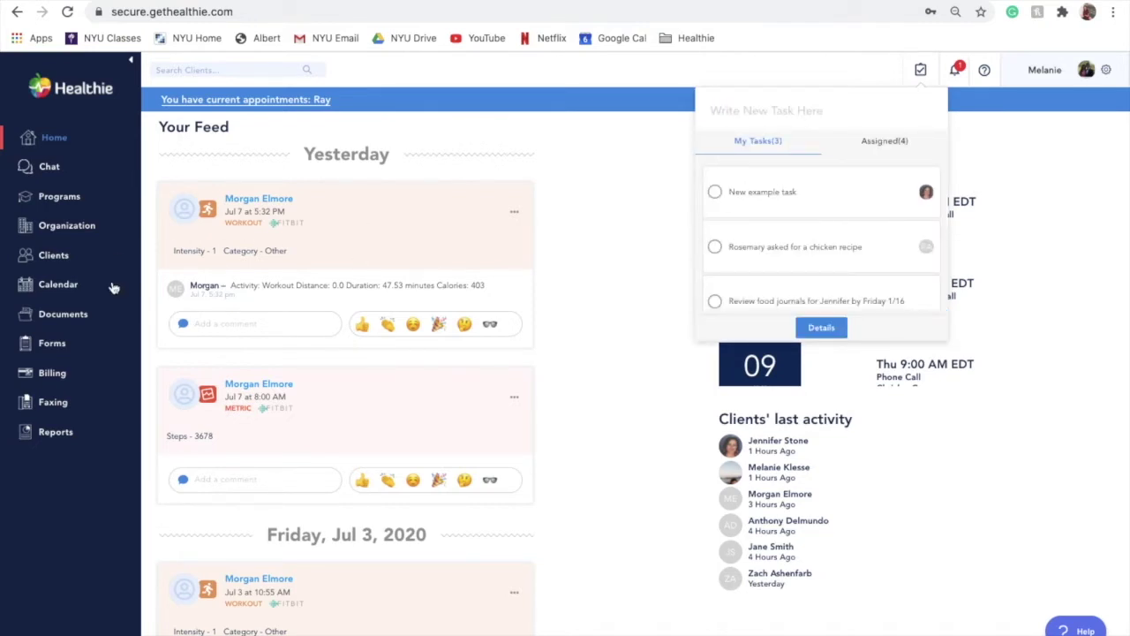
Search active clients for the tagged client, open their profile and scroll to Tasks.
click(51, 255)
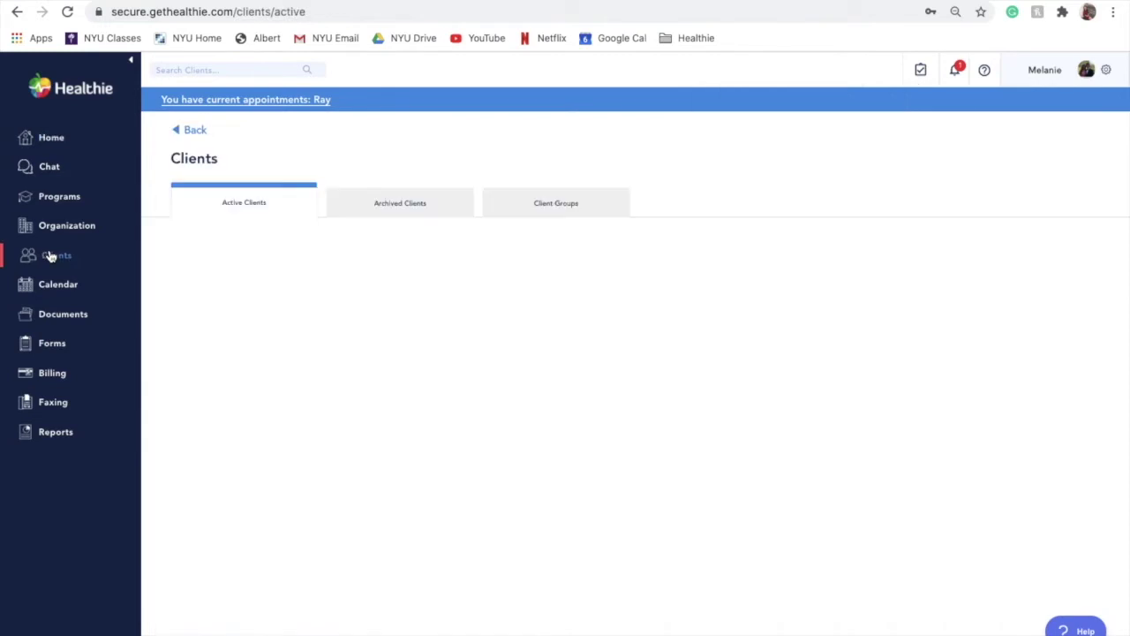
click(251, 241)
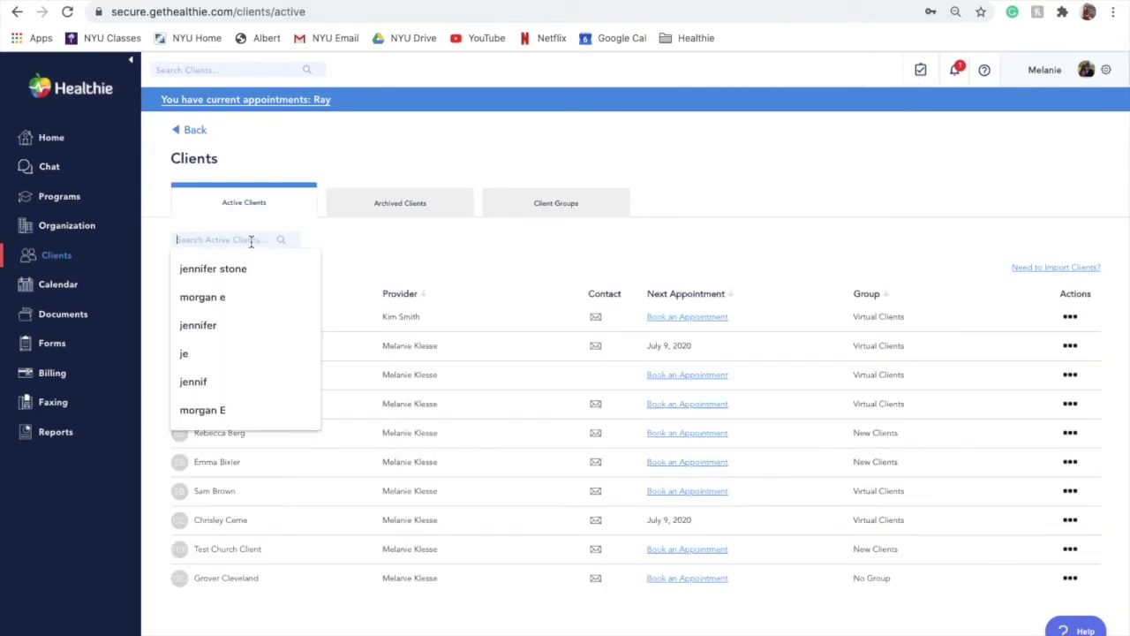
text(jennifer st)
click(213, 271)
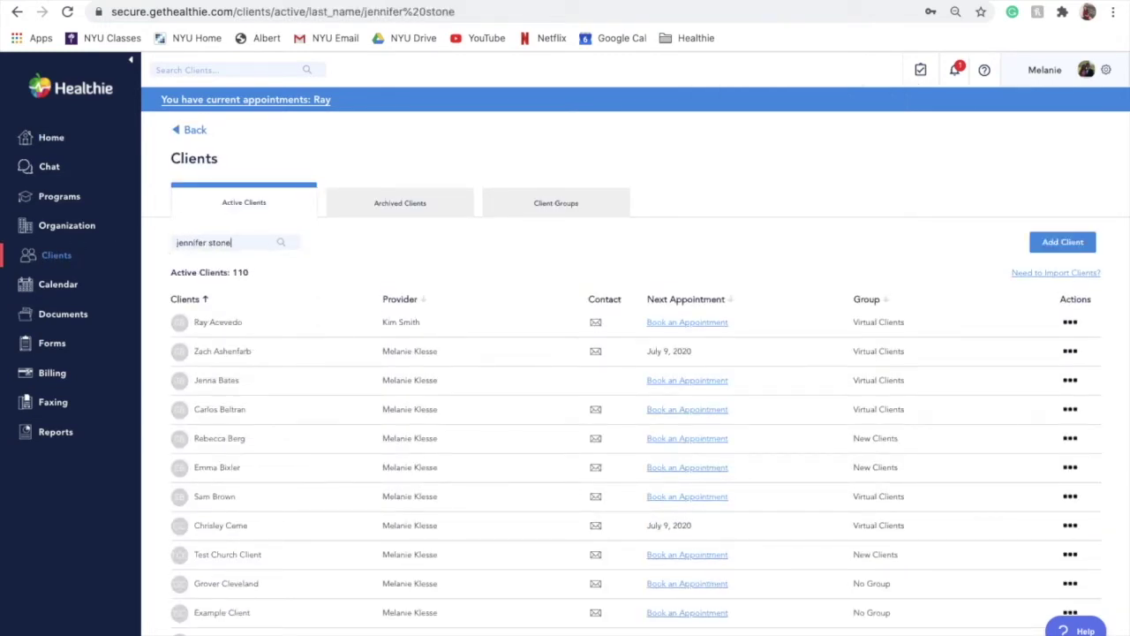
click(230, 324)
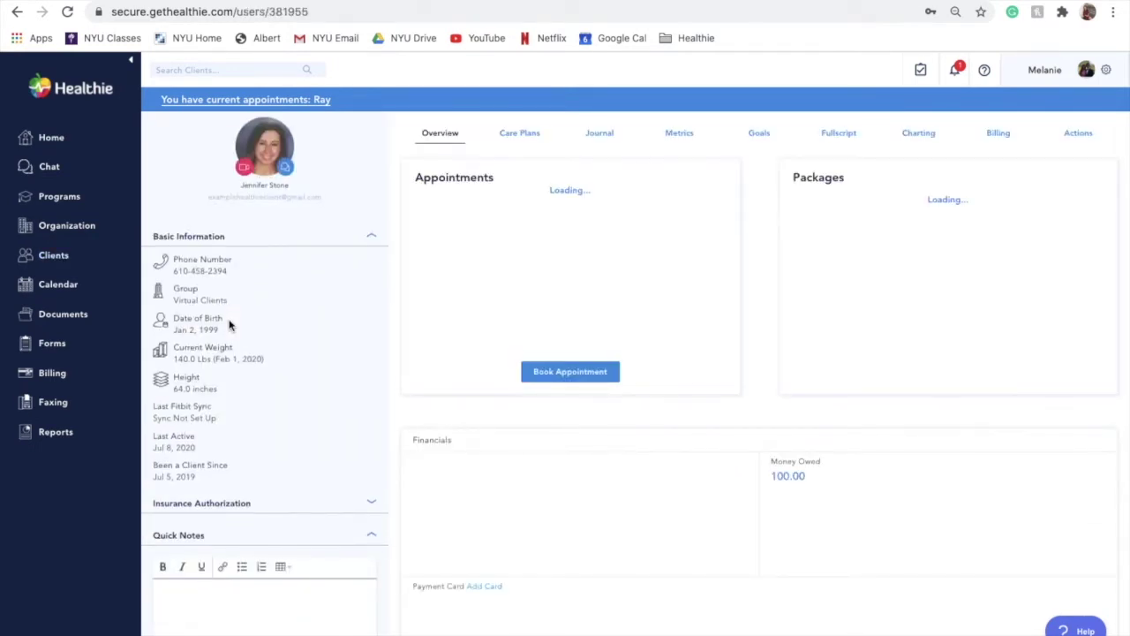
scroll(229, 322, down, 2)
scroll(228, 321, down, 1)
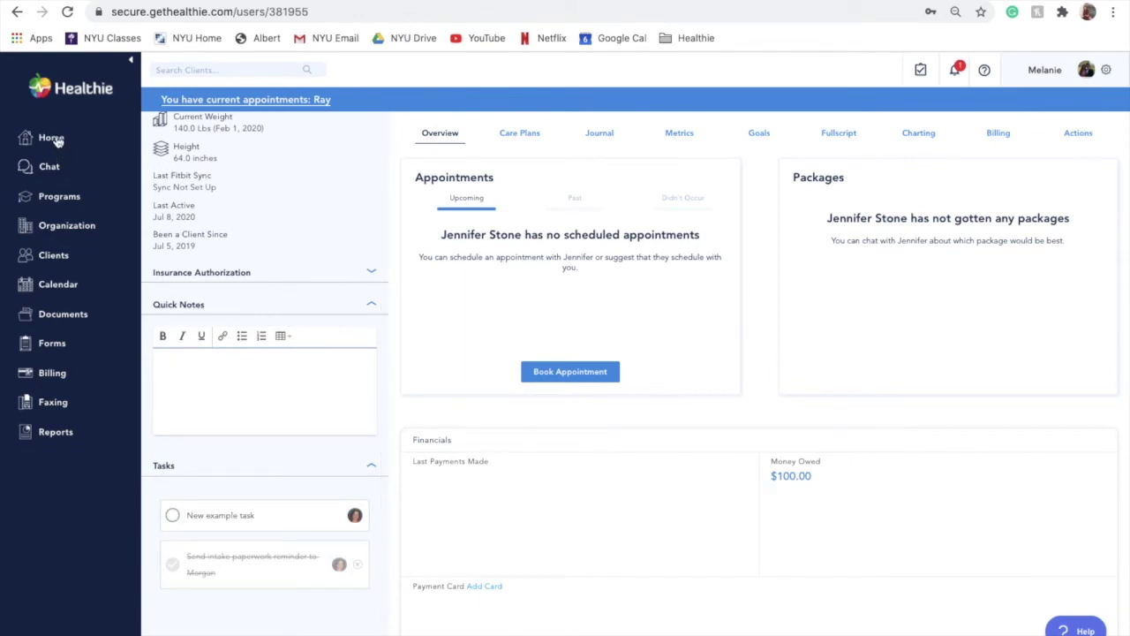
Add 'New provider task' assigned to the other provider.
click(921, 70)
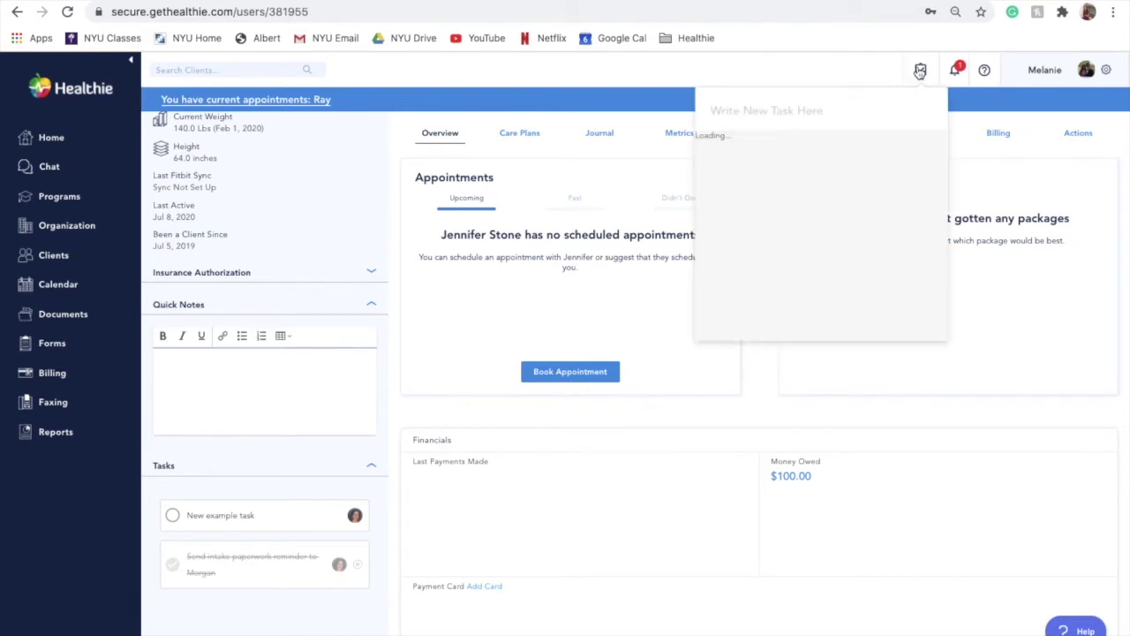
click(794, 109)
text(New provider task)
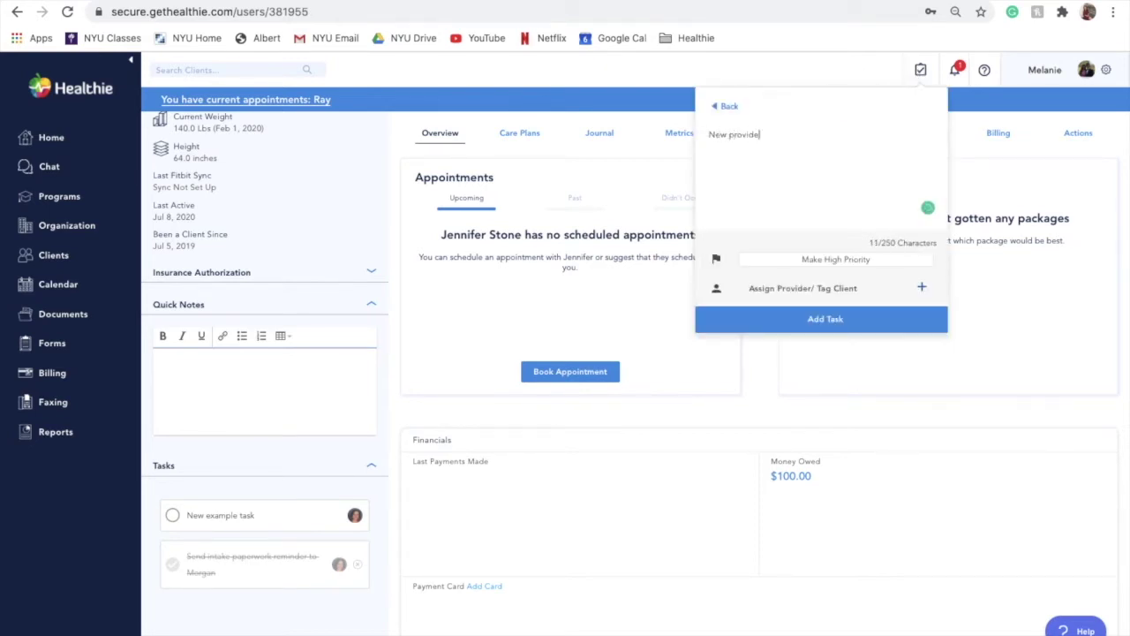
click(923, 288)
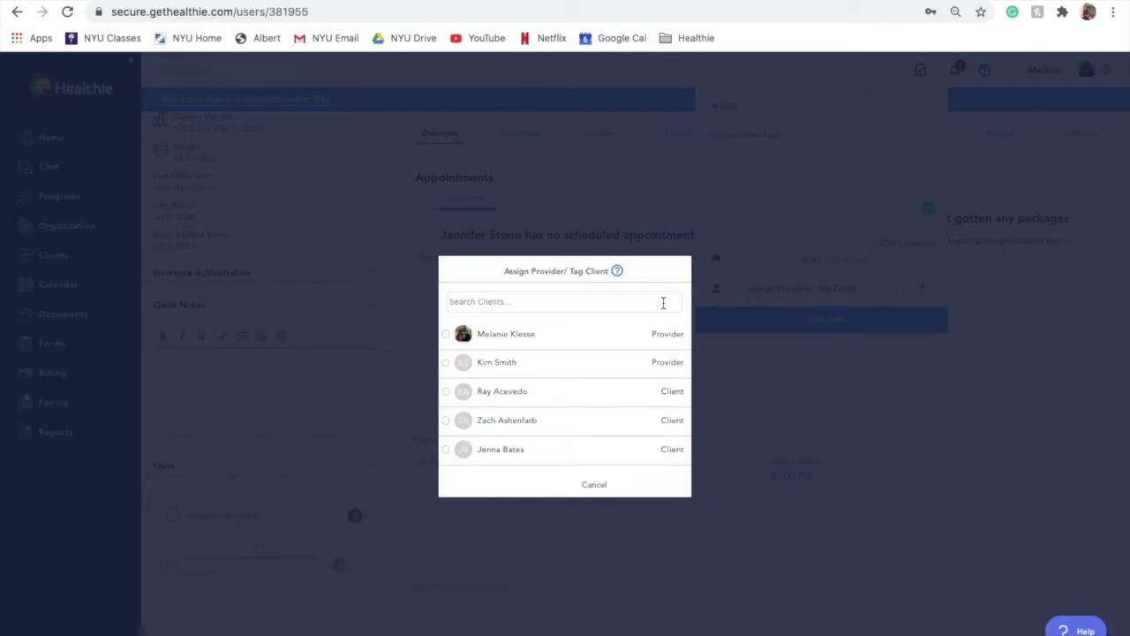
click(446, 336)
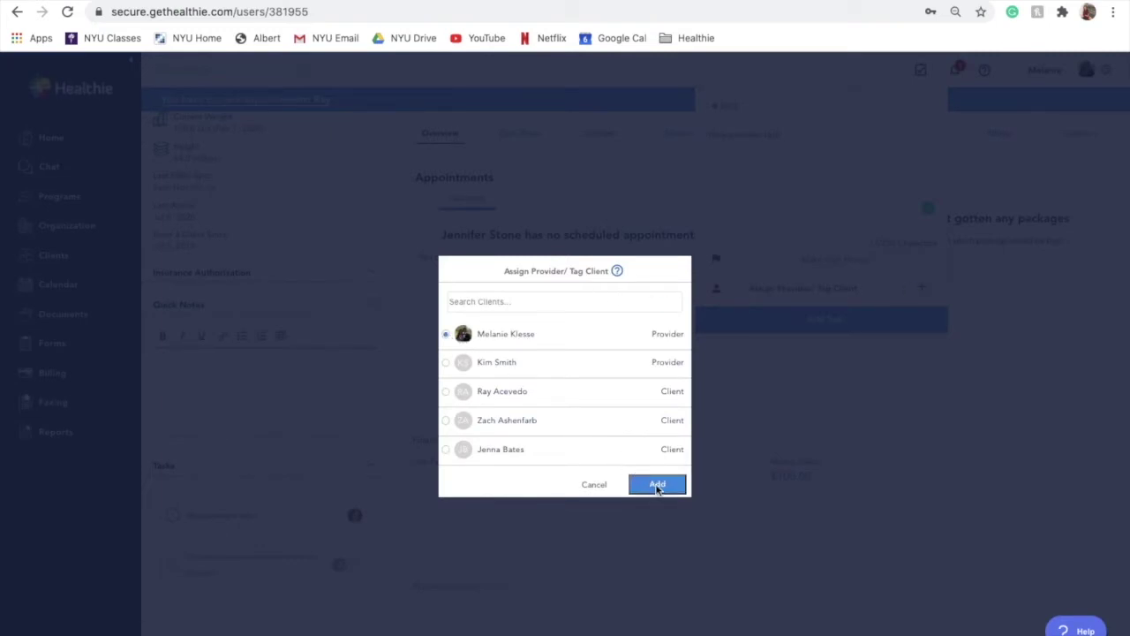
scroll(444, 367, down, 1)
click(446, 354)
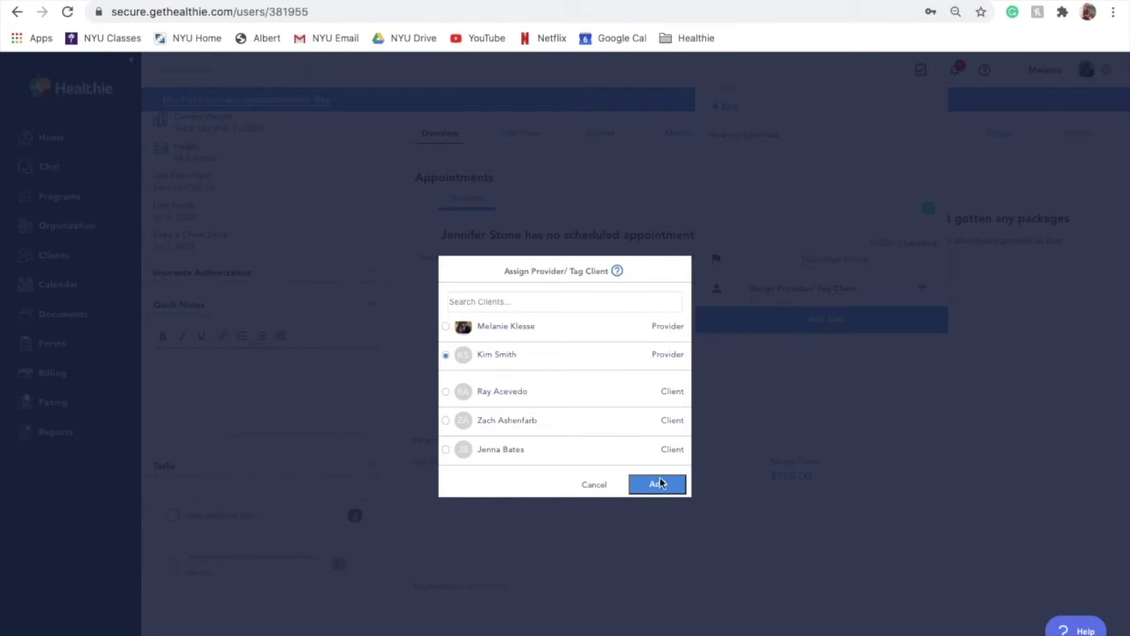
click(658, 483)
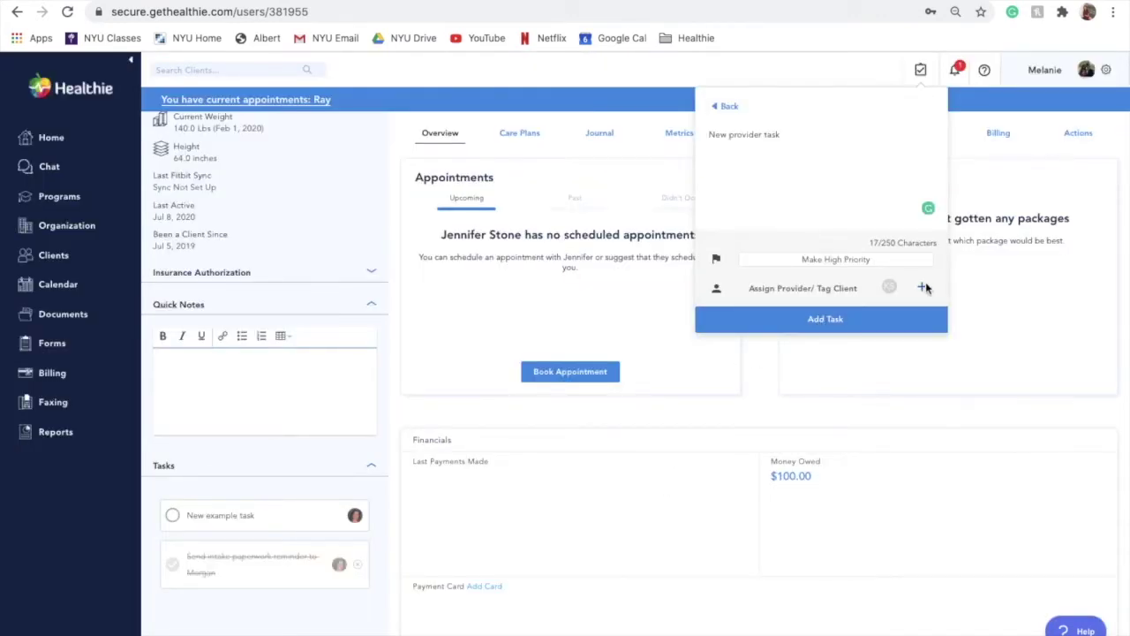
click(911, 325)
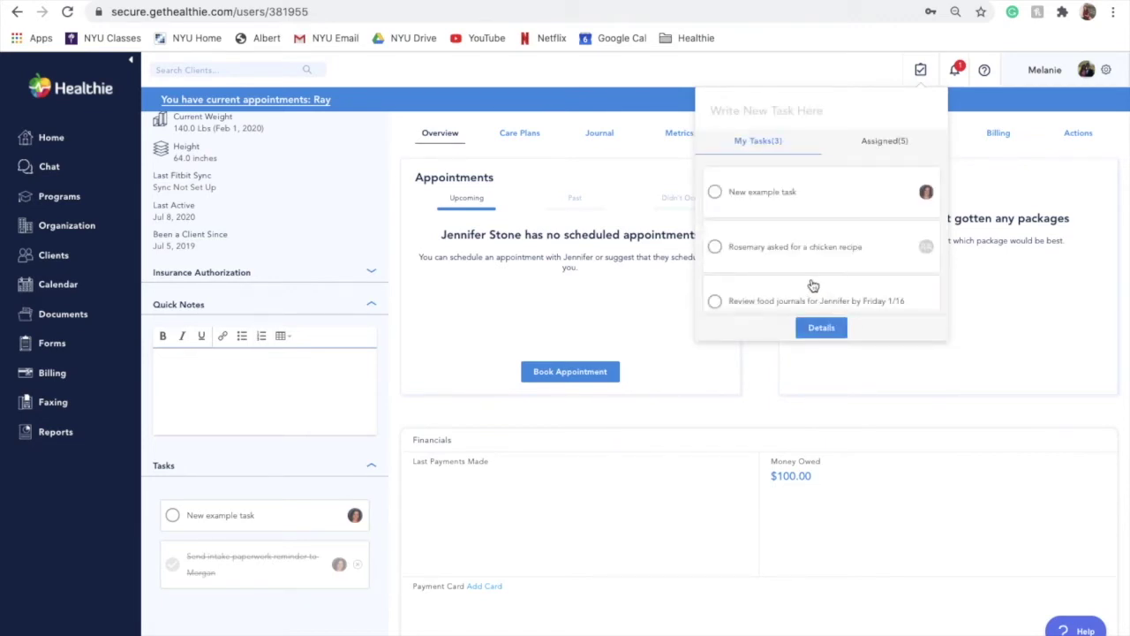
Show the Assigned tasks for other providers, then go to the full task list page.
click(887, 143)
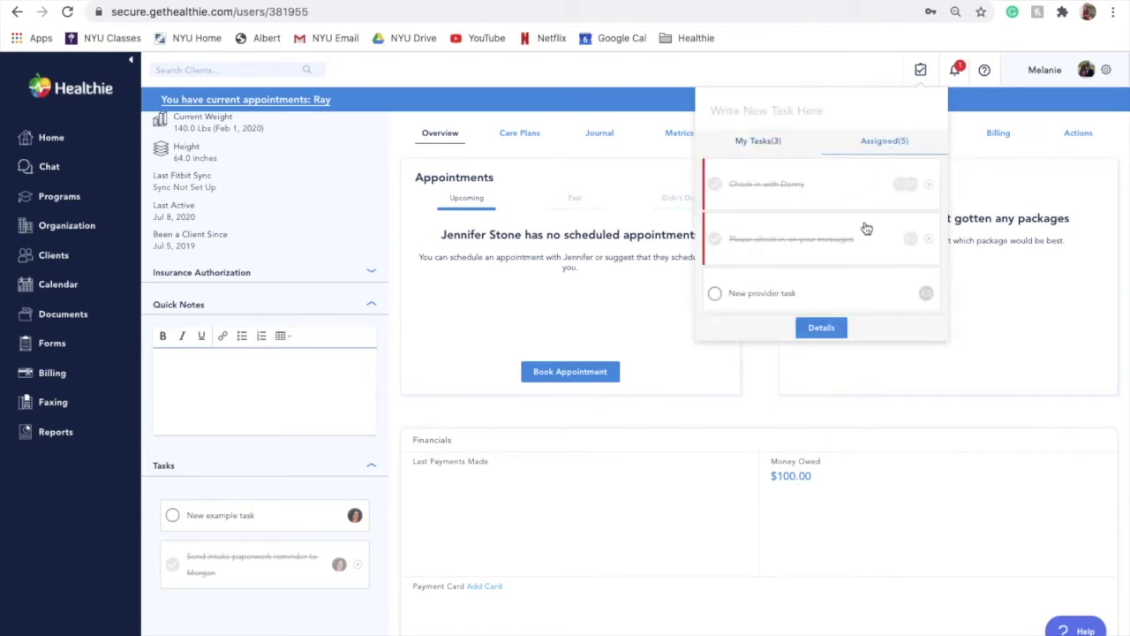
scroll(866, 228, down, 3)
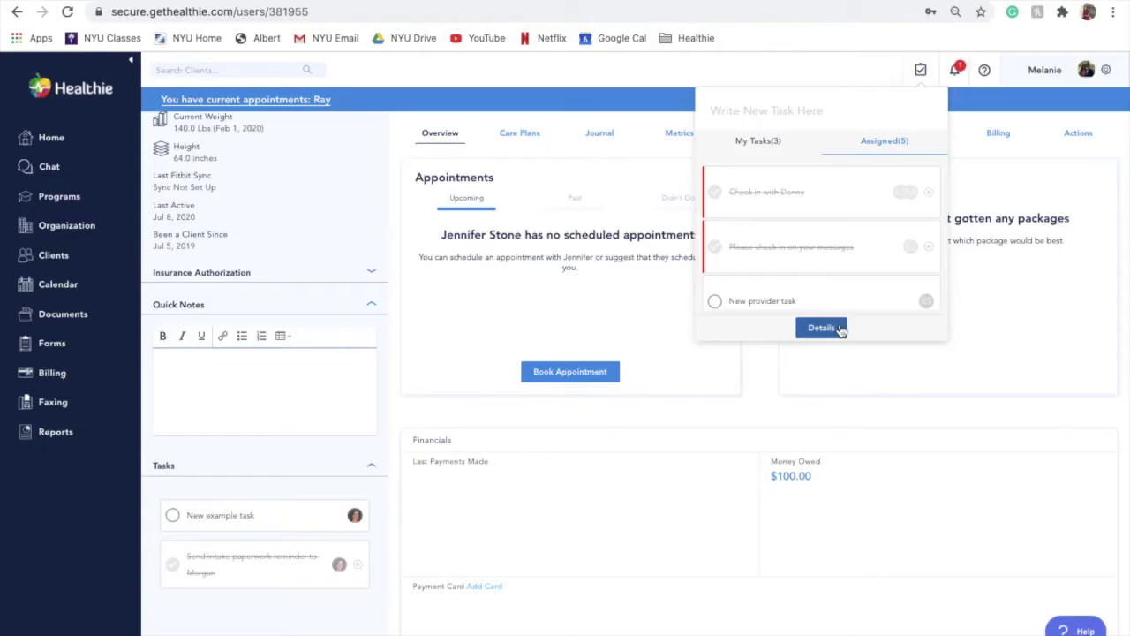
click(837, 328)
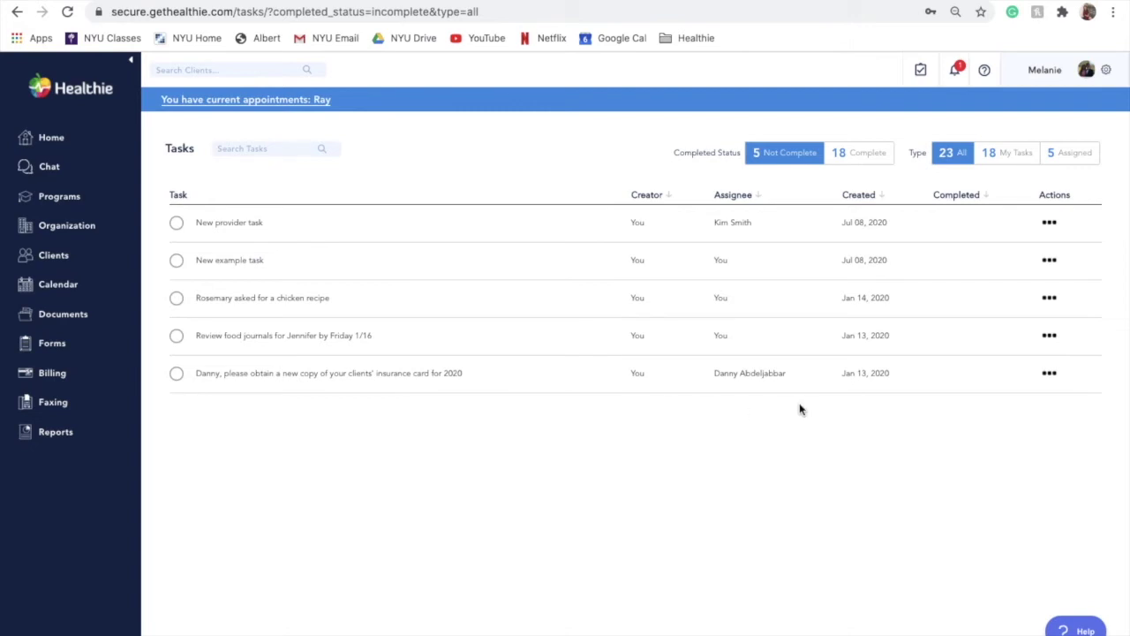
Mark 'New provider task' complete and filter the list to the 19 completed tasks.
click(1051, 224)
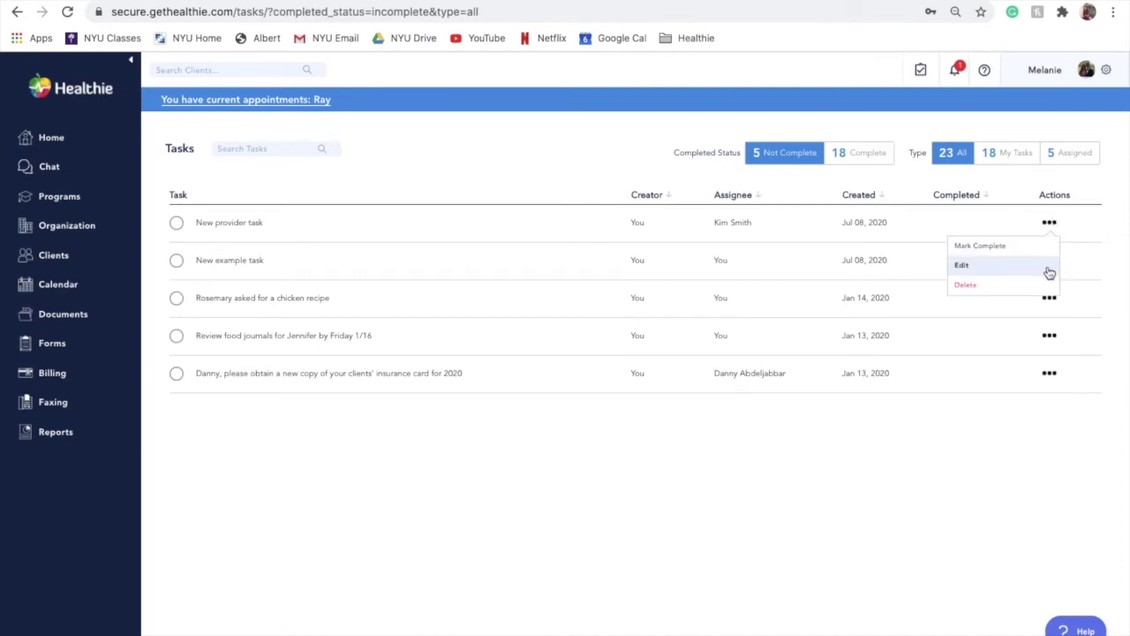
click(780, 485)
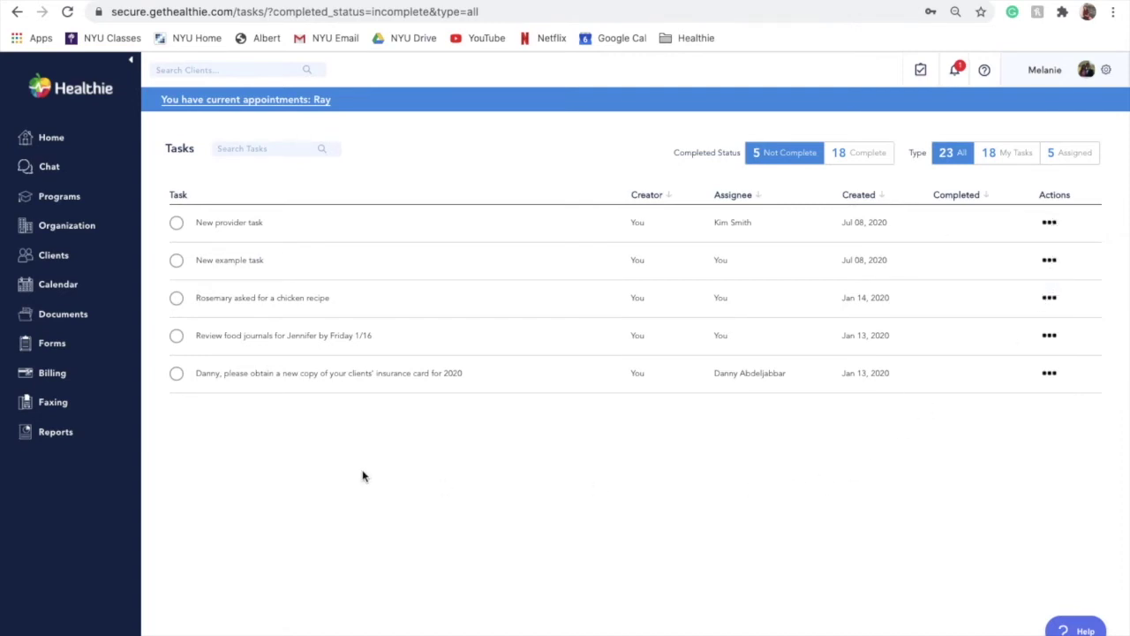
click(176, 223)
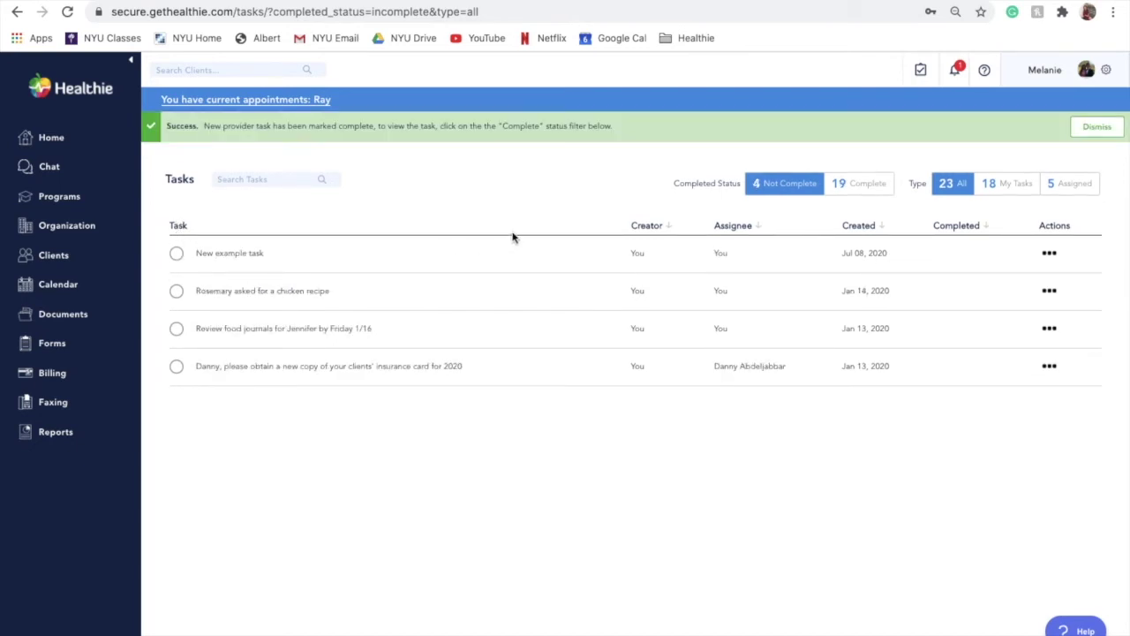
click(862, 187)
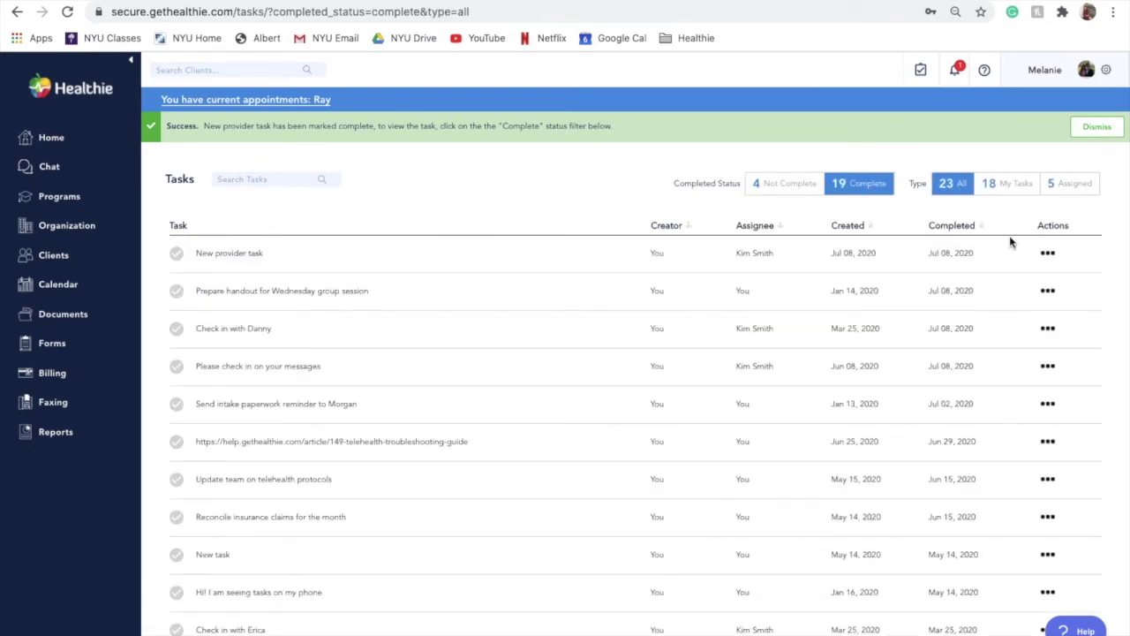
Filter the completed tasks by My Tasks, then by tasks Assigned to other providers.
click(1049, 255)
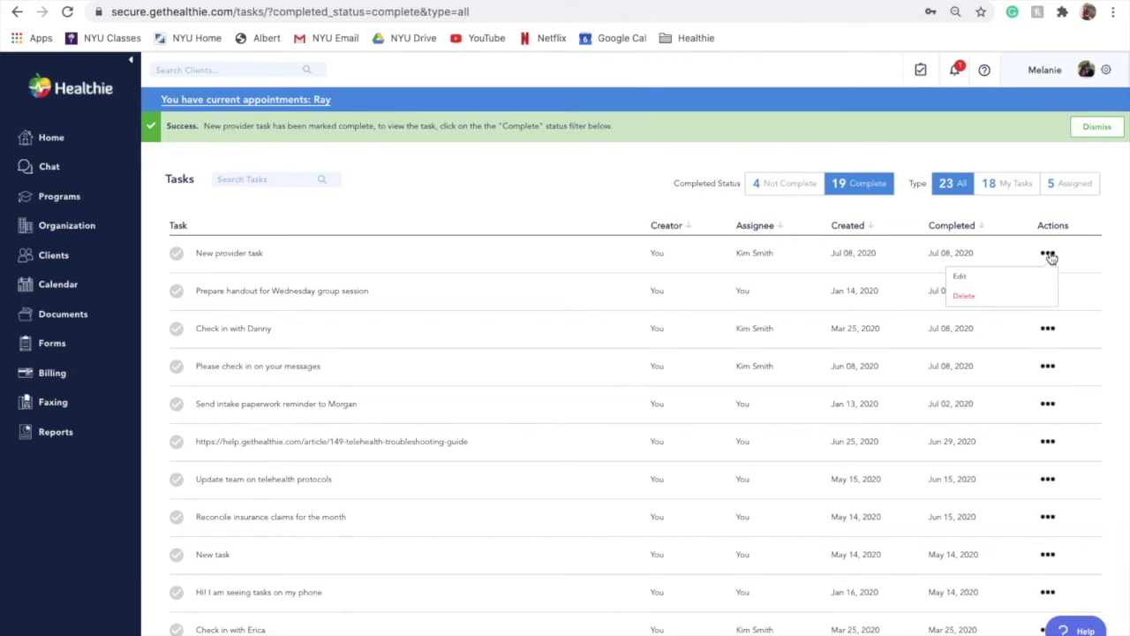
click(1049, 255)
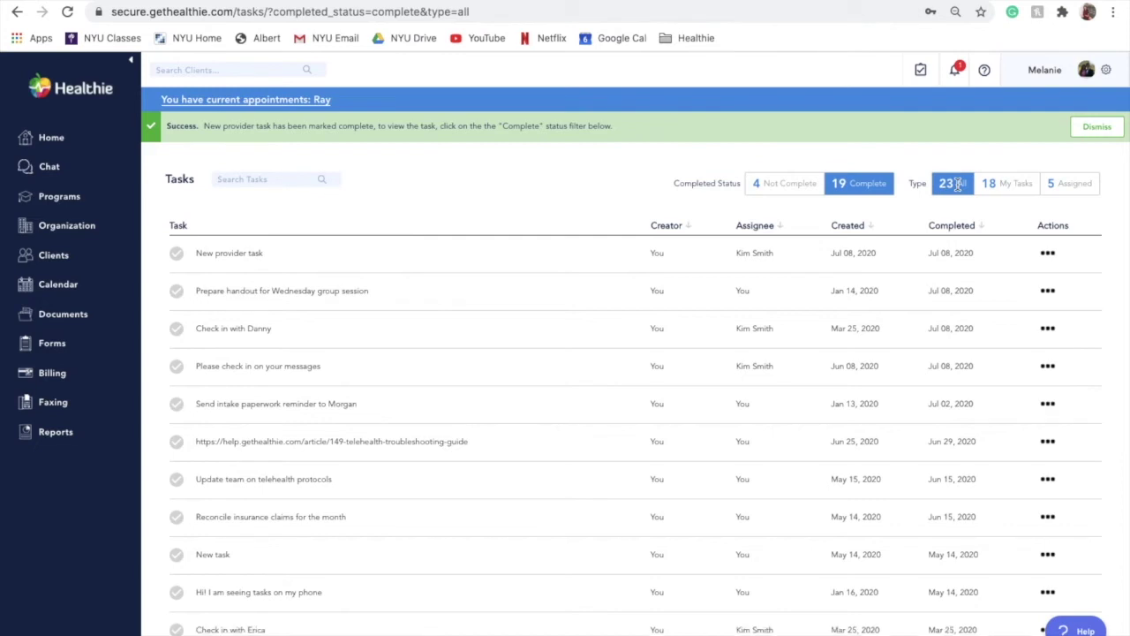
click(1003, 183)
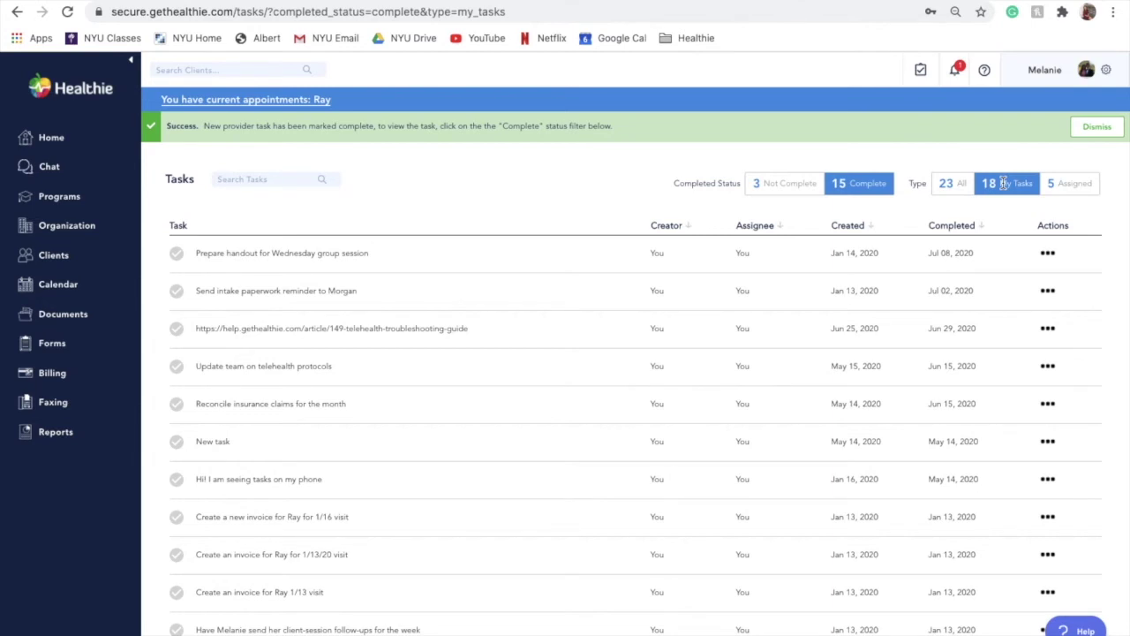
click(1068, 185)
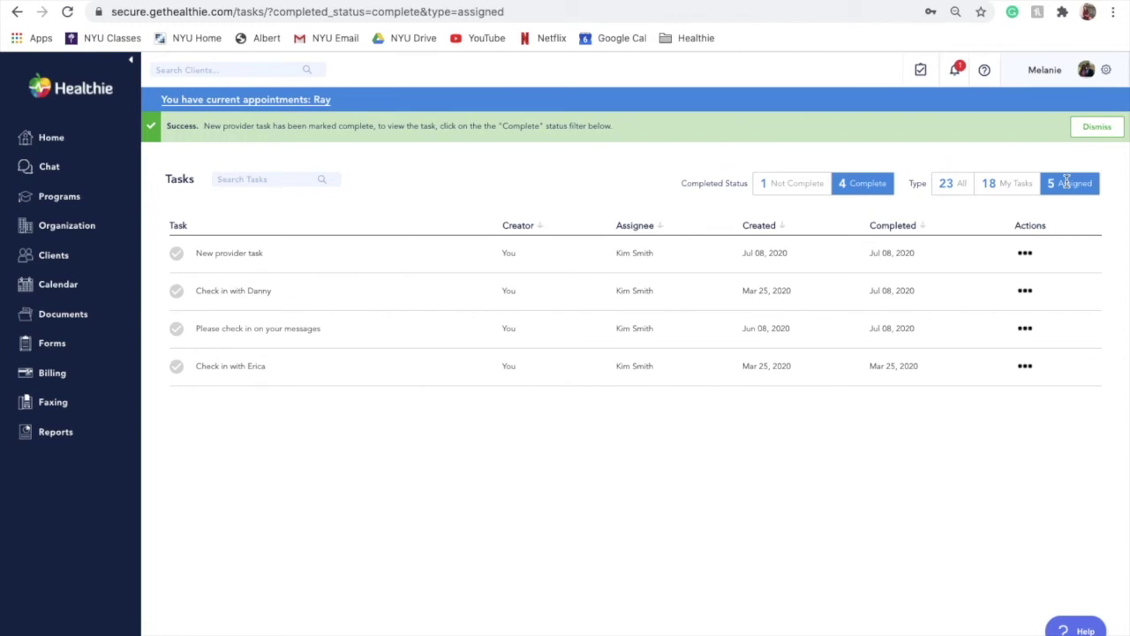
triple_click(284, 290)
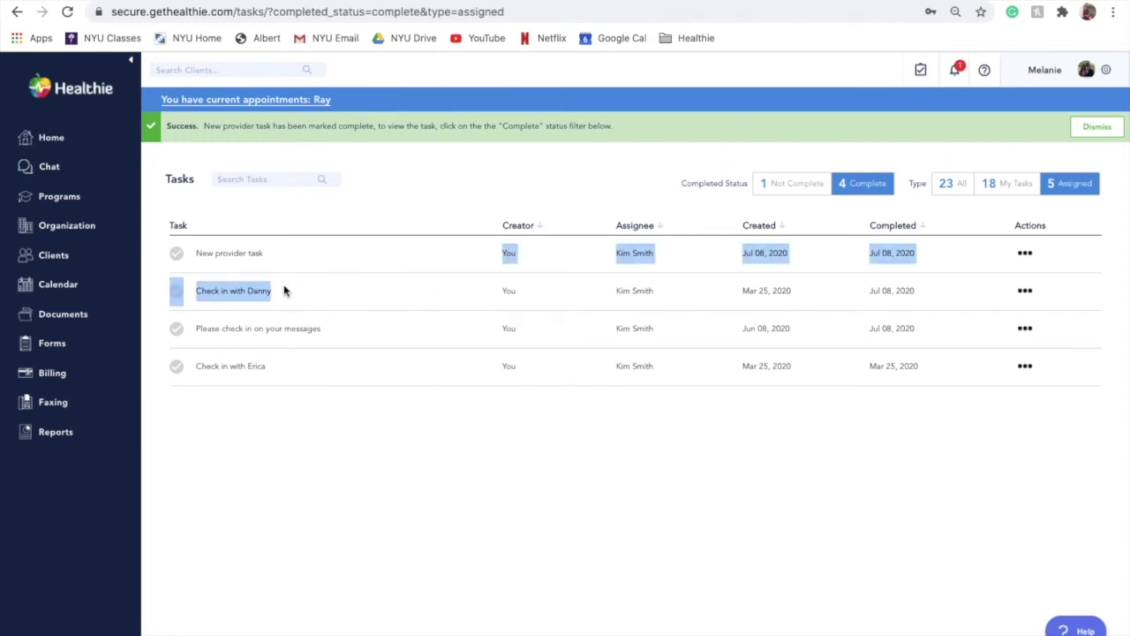
click(547, 185)
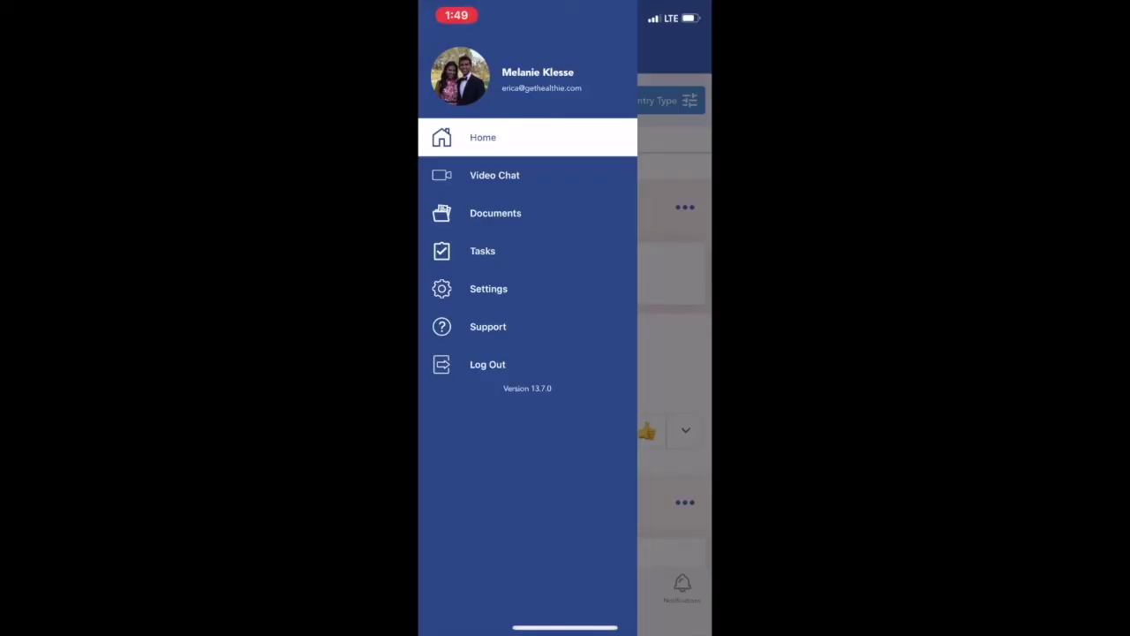
In the mobile app's Tasks, add a new task named 'new task'.
click(482, 250)
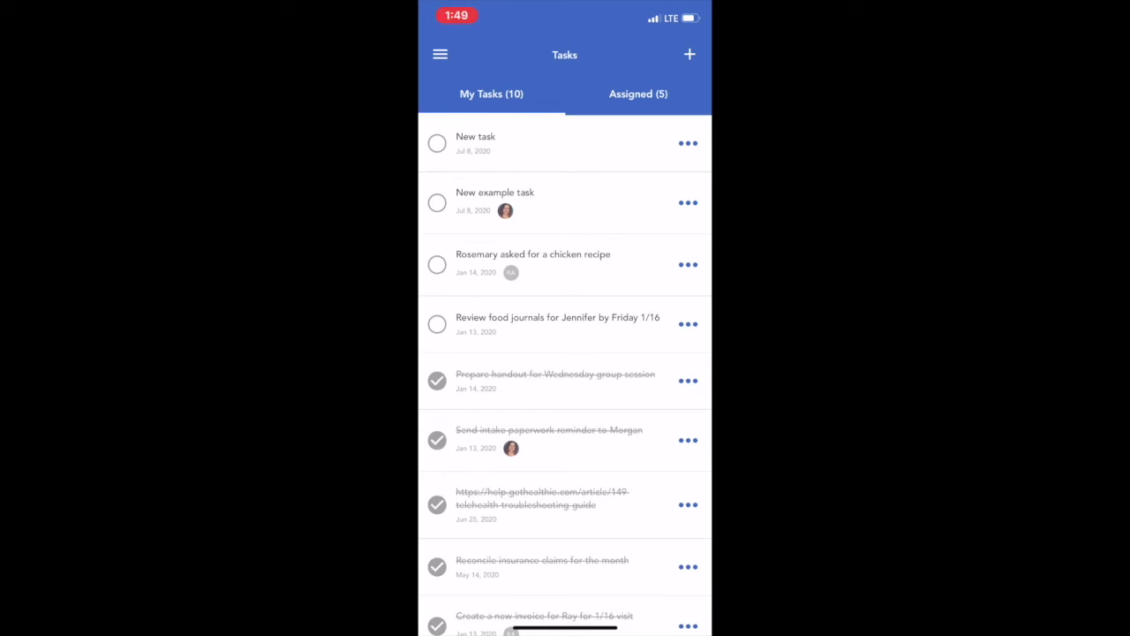
scroll(565, 371, down, 2)
drag(636, 353, 459, 353)
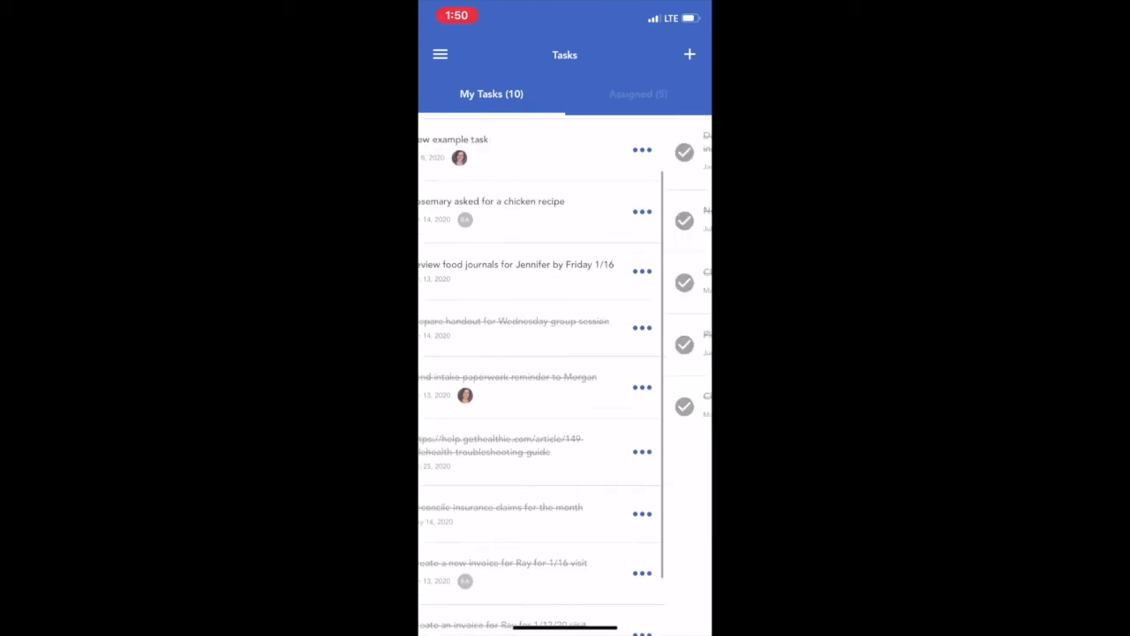
click(491, 94)
click(689, 54)
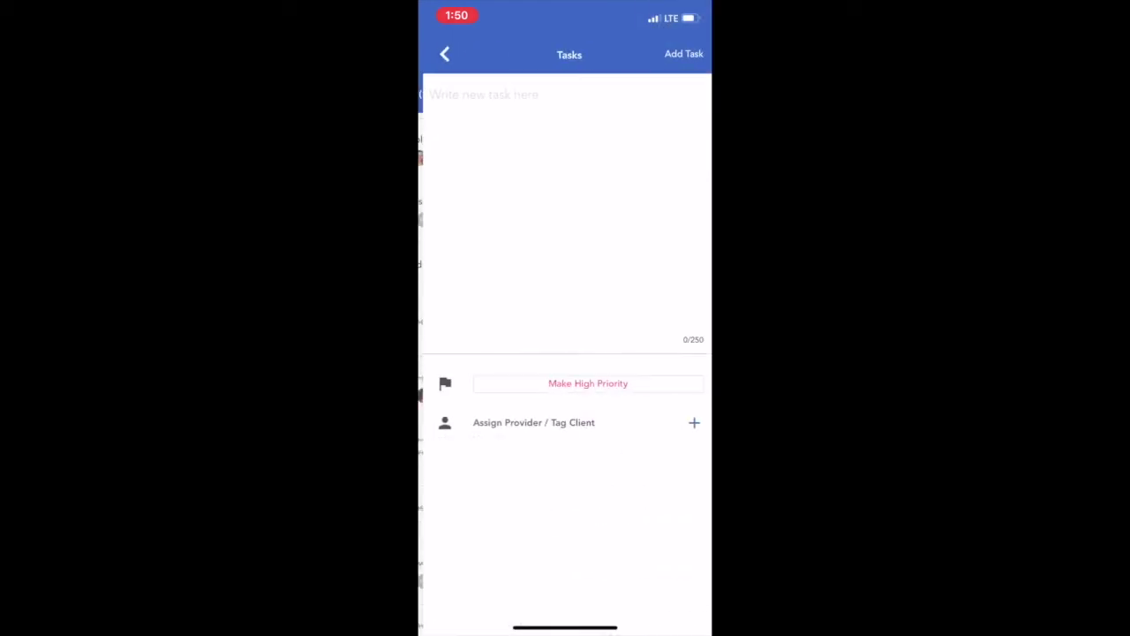
click(477, 95)
text(new task)
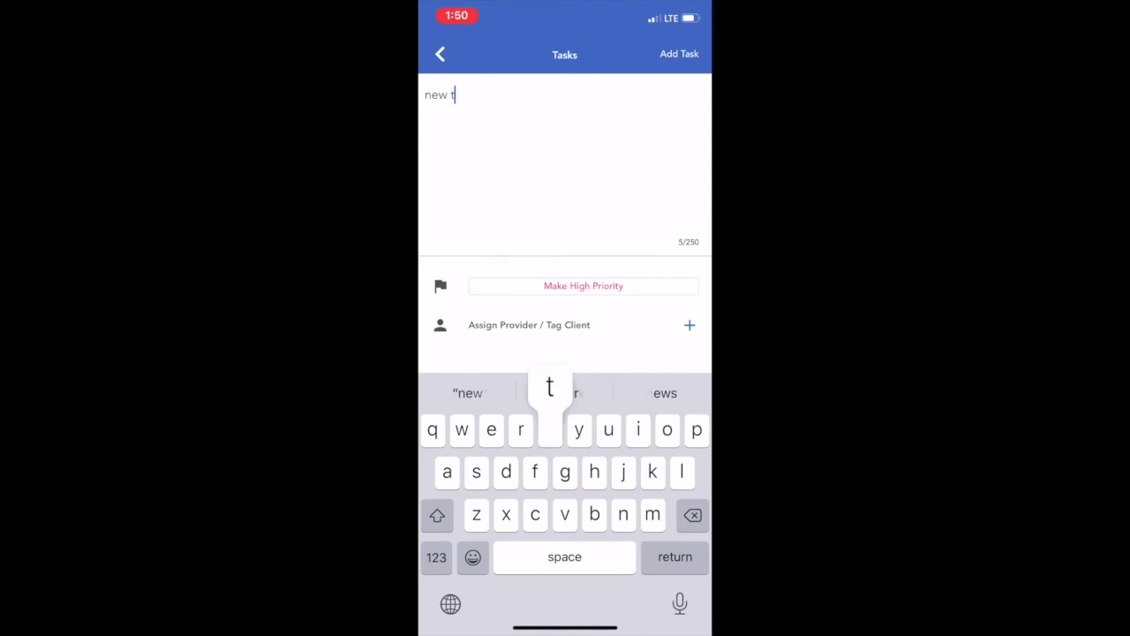
click(679, 54)
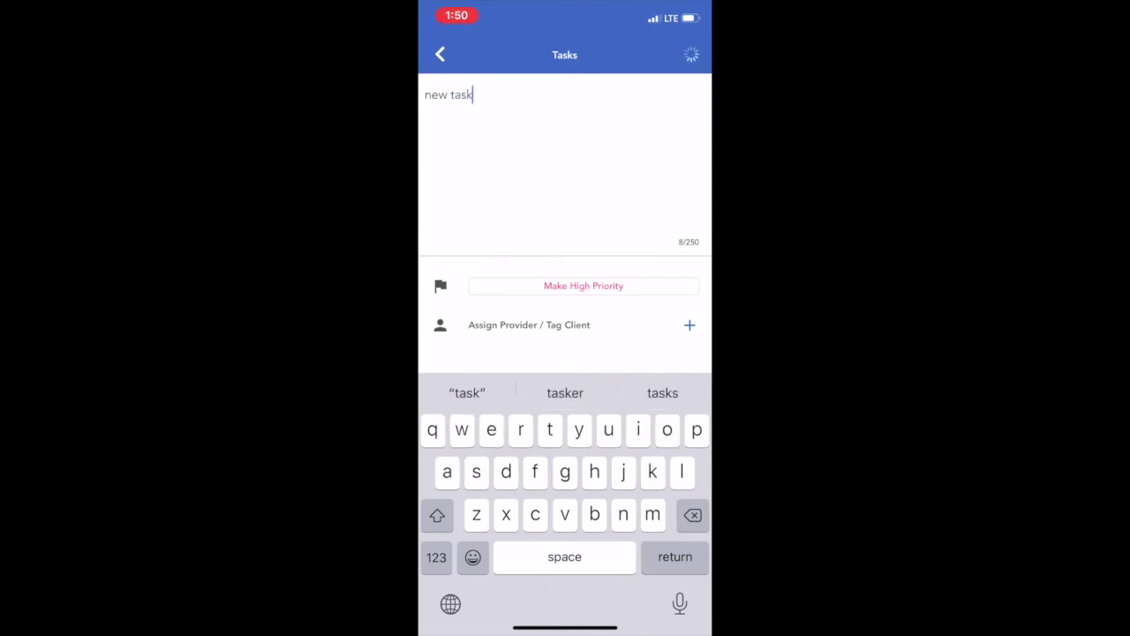
Complete the older 'New task' and choose Edit for 'new task'.
click(437, 147)
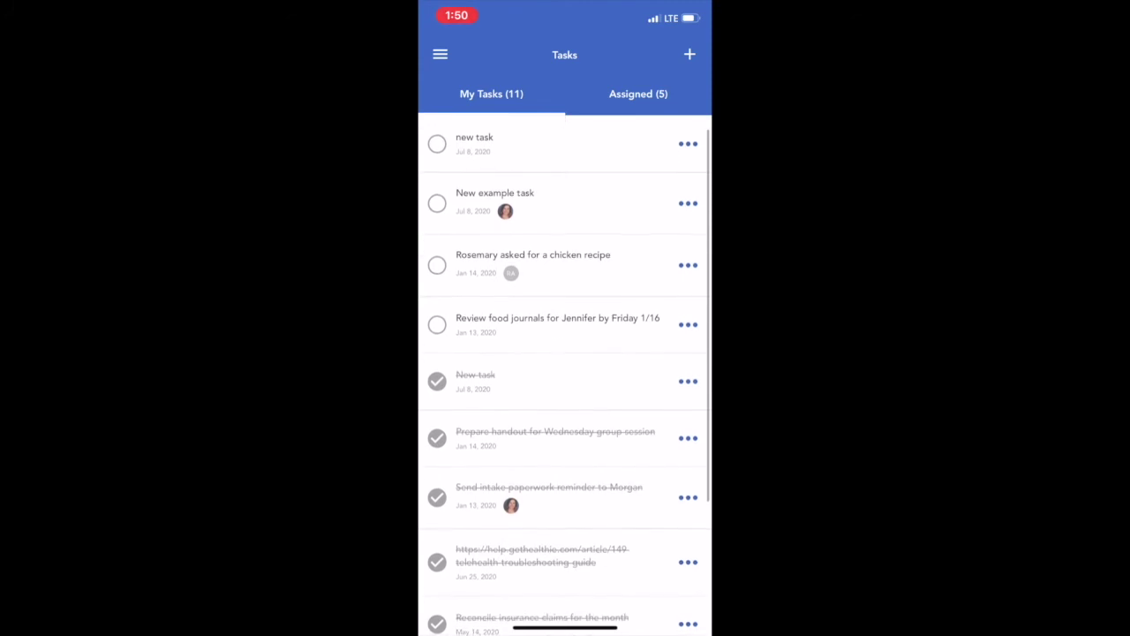
click(687, 143)
click(564, 491)
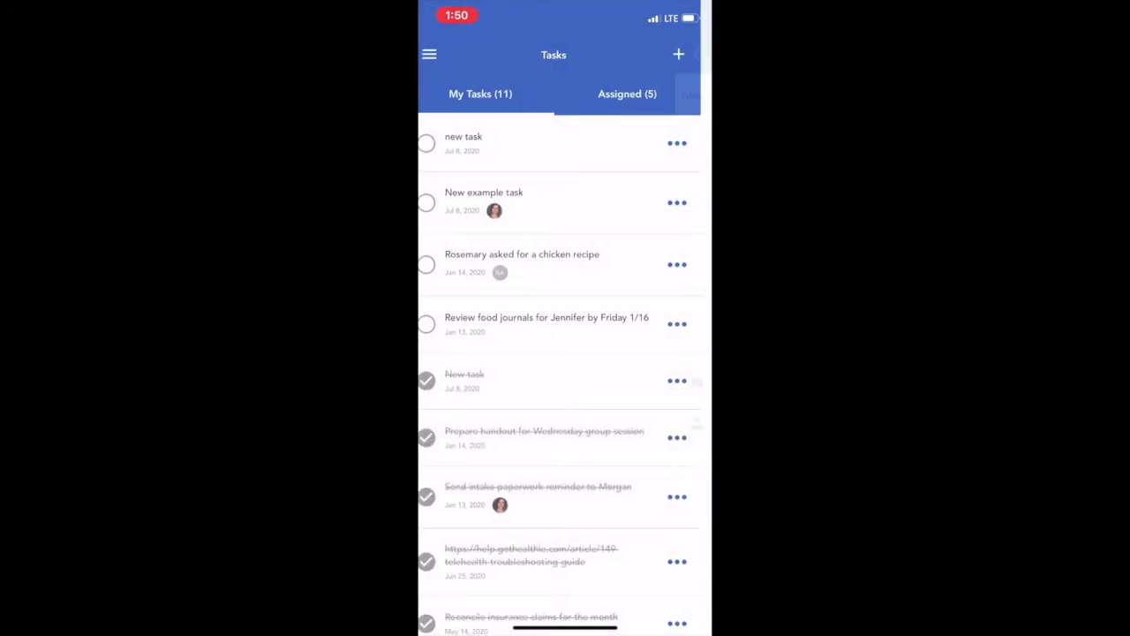